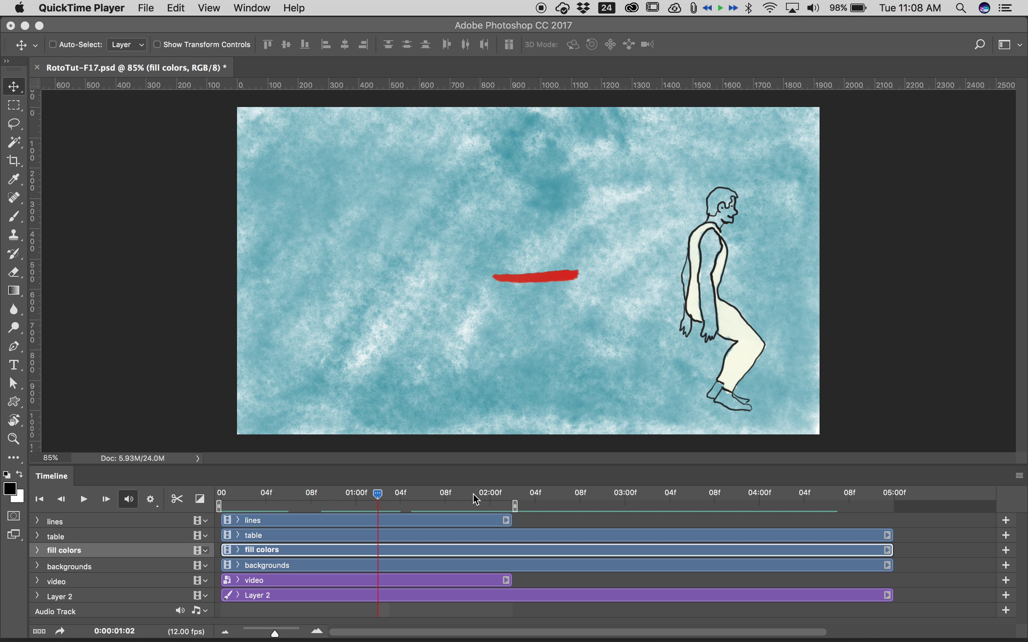
Step: Scrub to frame 1:02, the last drawn frame, and pull the work-area end back to it
left_click(242, 494)
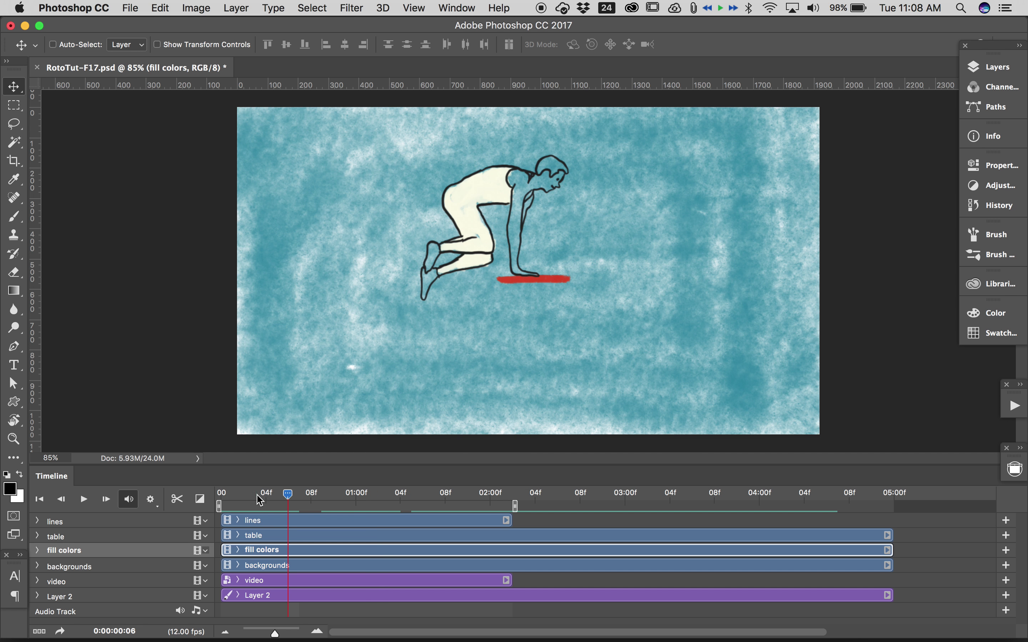
left_click_drag(254, 495, 411, 502)
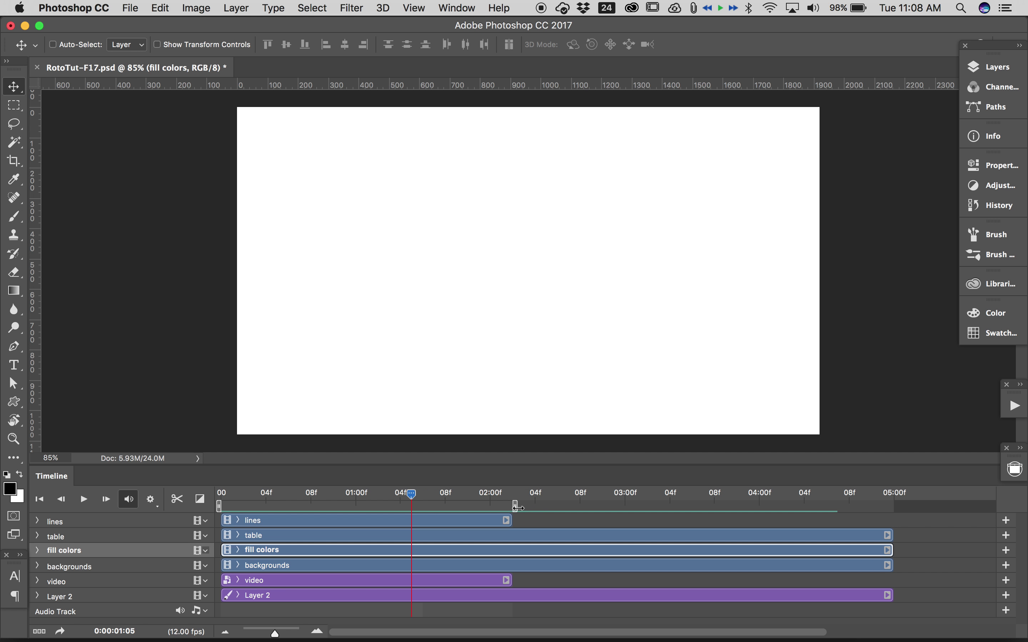
left_click_drag(515, 506, 481, 507)
left_click_drag(412, 494, 377, 494)
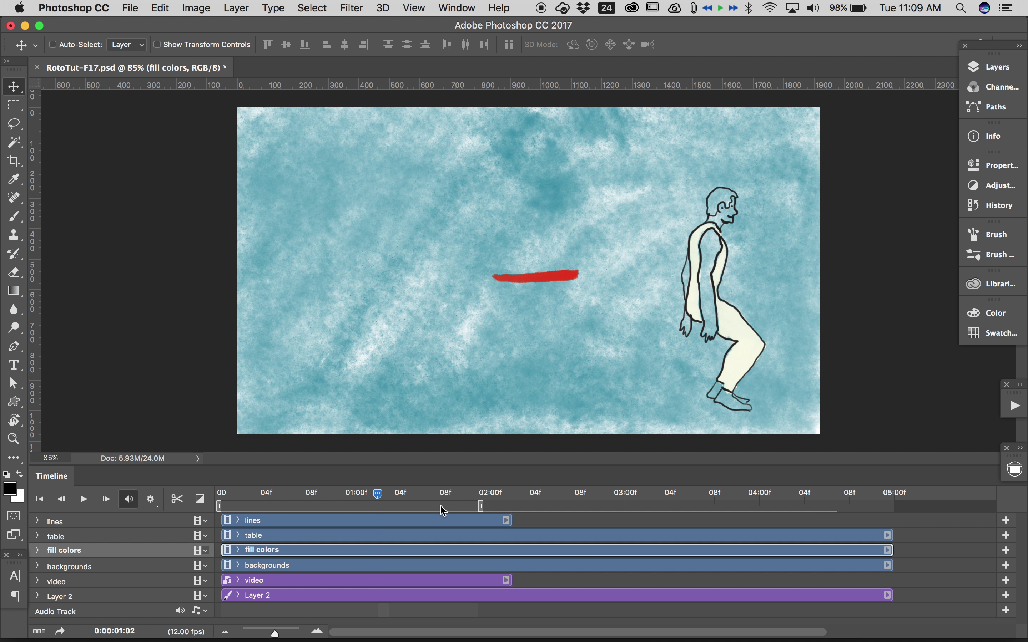
left_click_drag(481, 506, 380, 506)
Step: Zoom the timeline to single frames and end the work area just after frame 02, skipping blank frame 03
left_click_drag(267, 636, 326, 636)
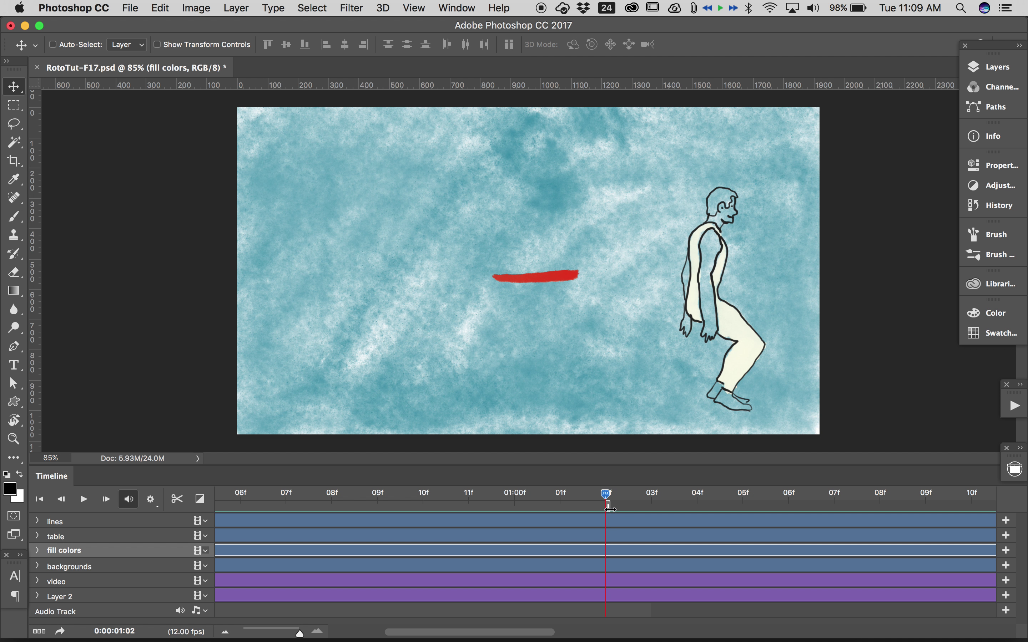
left_click_drag(615, 509, 639, 508)
mouse_move(605, 493)
left_mouse_down()
mouse_move(742, 494)
mouse_move(606, 495)
left_mouse_up()
left_click(647, 491)
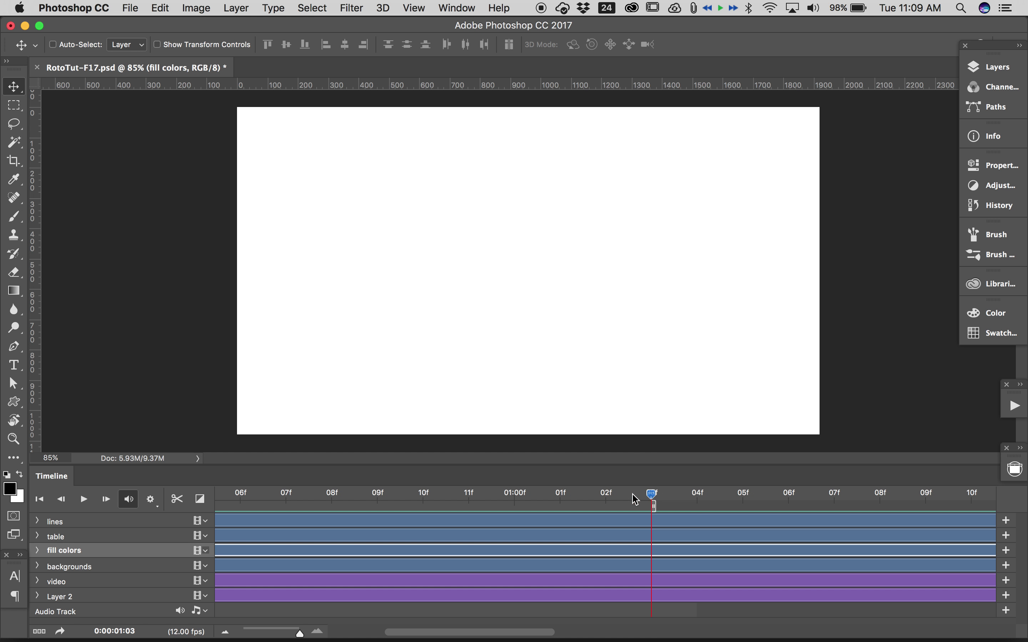
left_click(610, 498)
mouse_move(653, 506)
left_mouse_down()
mouse_move(608, 508)
mouse_move(653, 507)
left_mouse_up()
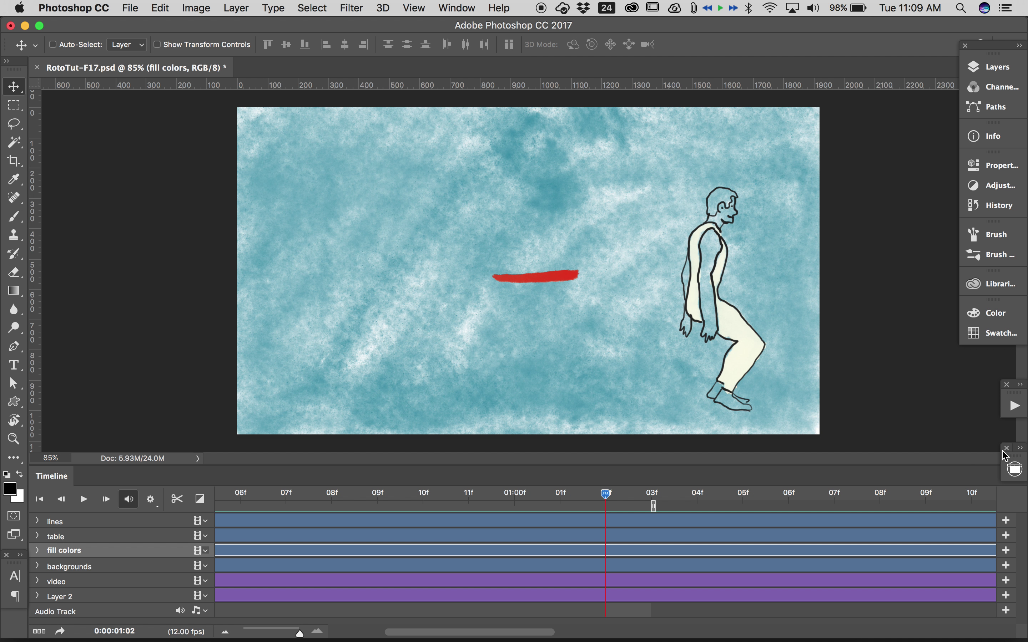
left_click_drag(1011, 459, 1014, 440)
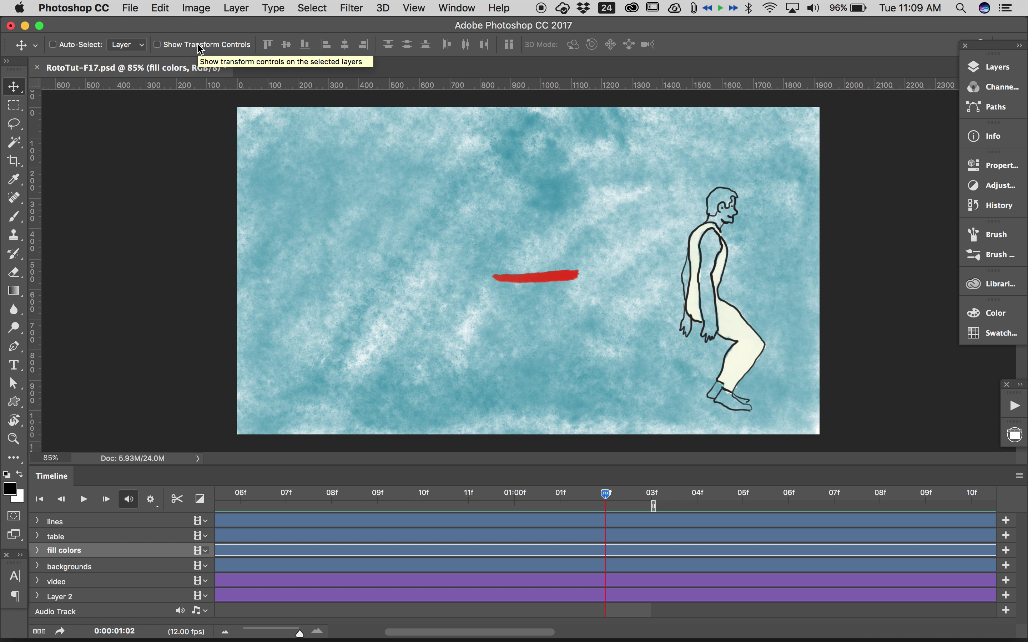
Step: Open File > Export > Render Video and move the dialog up to uncover the timeline
left_click(130, 7)
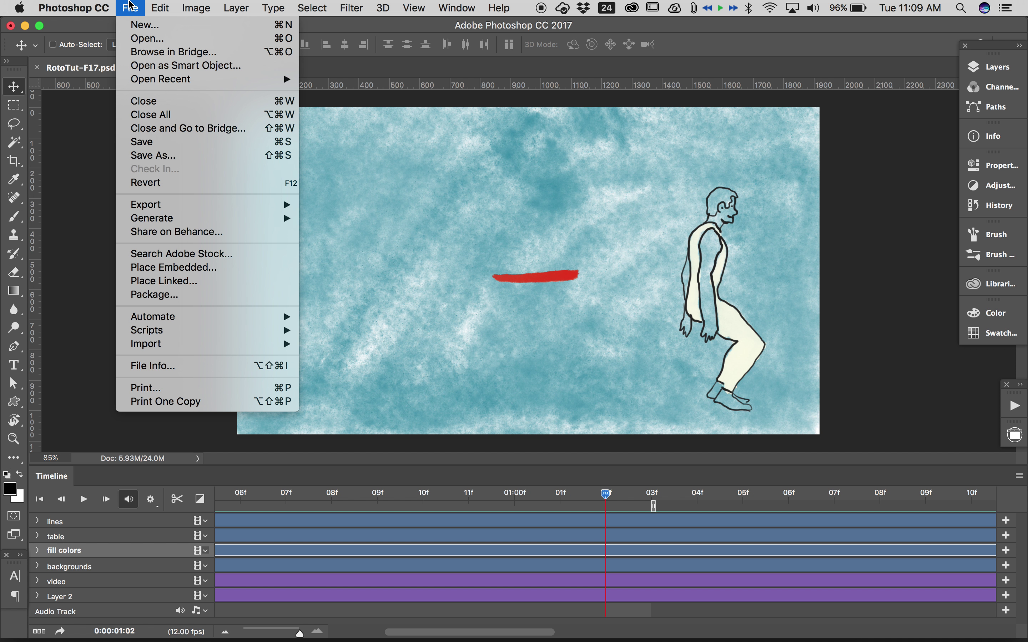
mouse_move(177, 345)
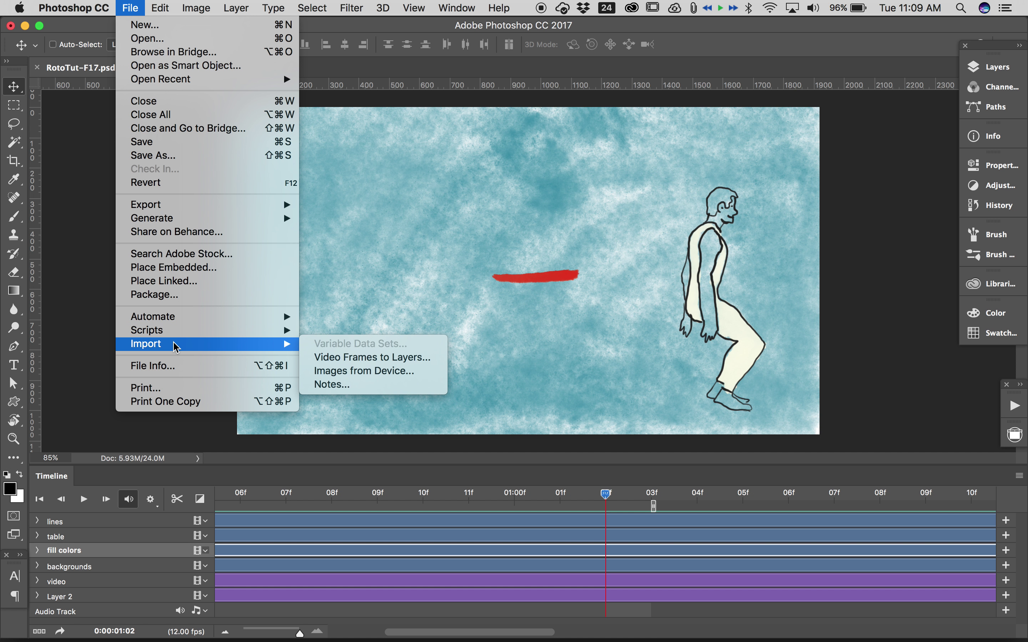
mouse_move(188, 208)
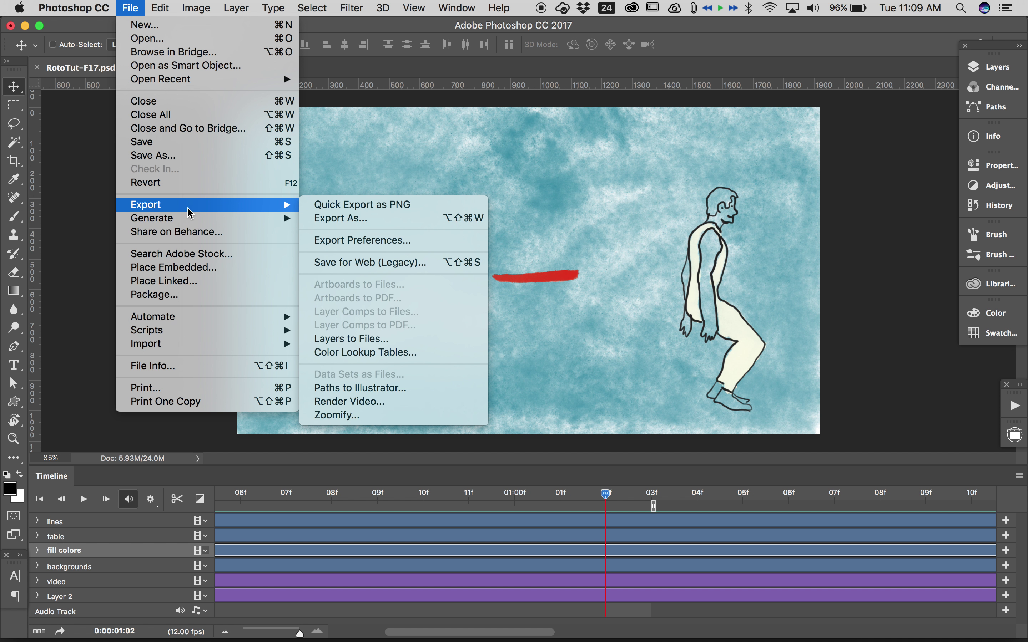
left_click(348, 402)
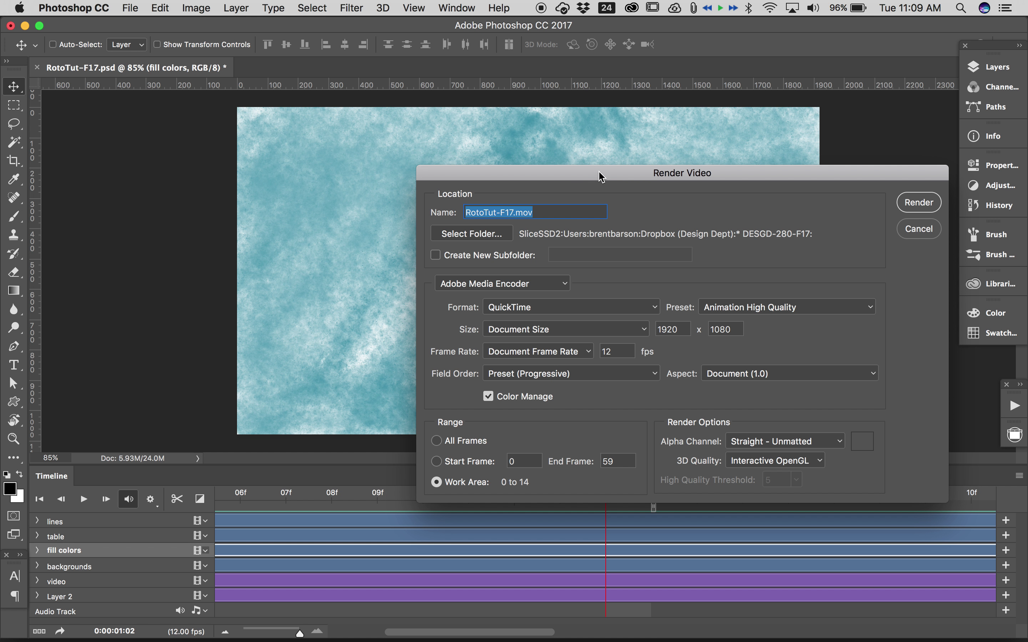
left_click_drag(691, 174, 524, 123)
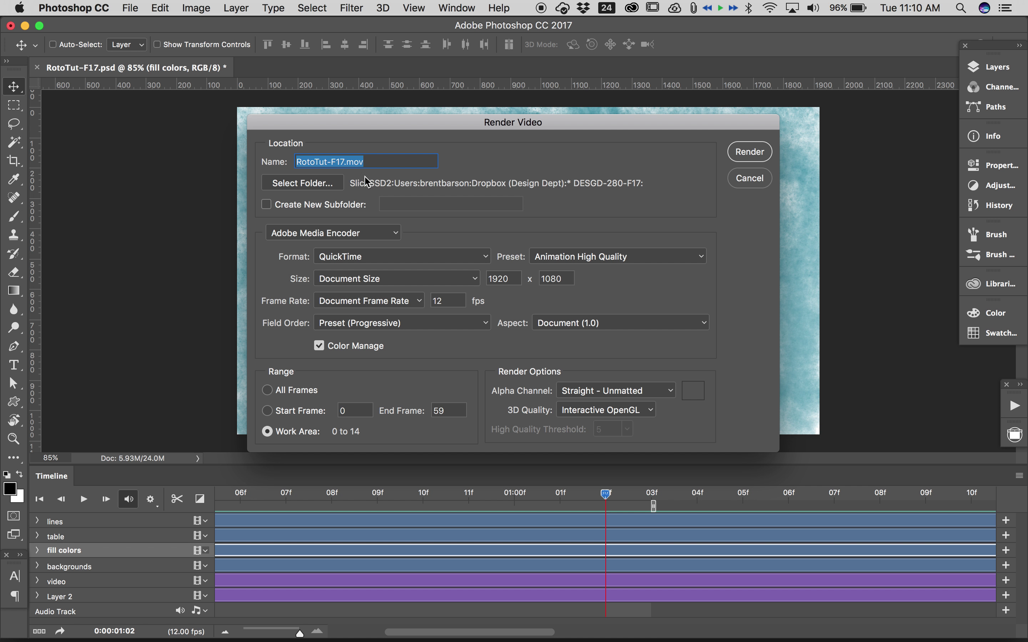
Step: Keep the current save folder and Adobe Media Encoder renderer, and set the format to H.264
left_click(322, 187)
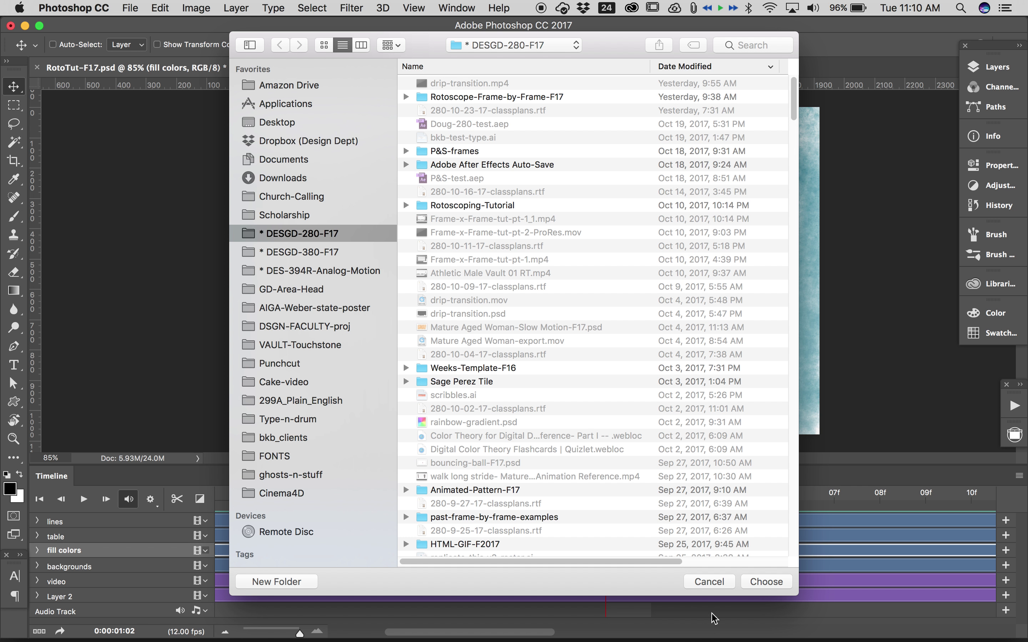
left_click(705, 581)
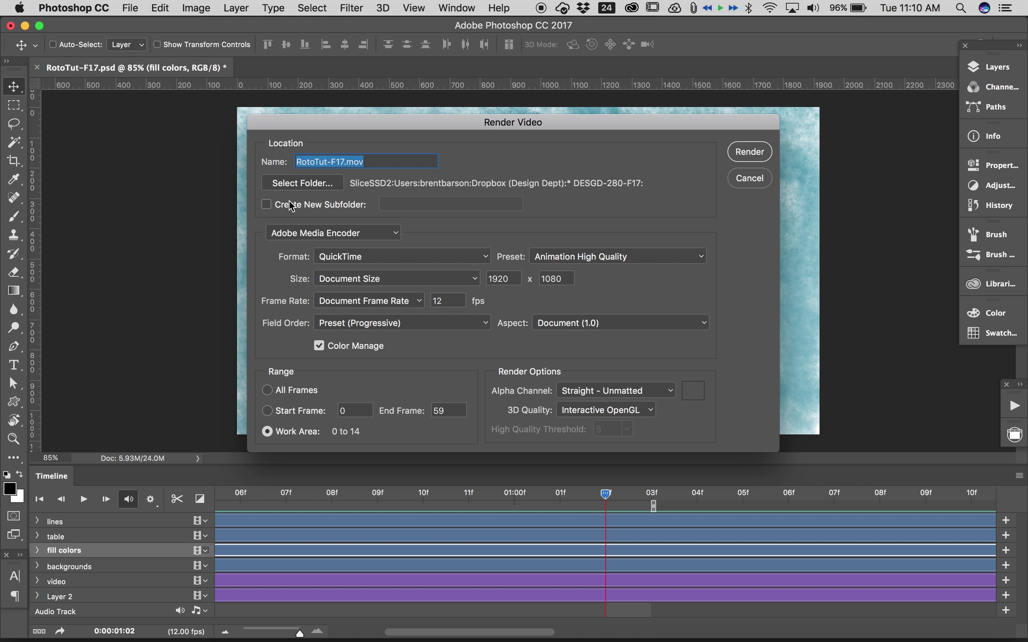
left_click(317, 237)
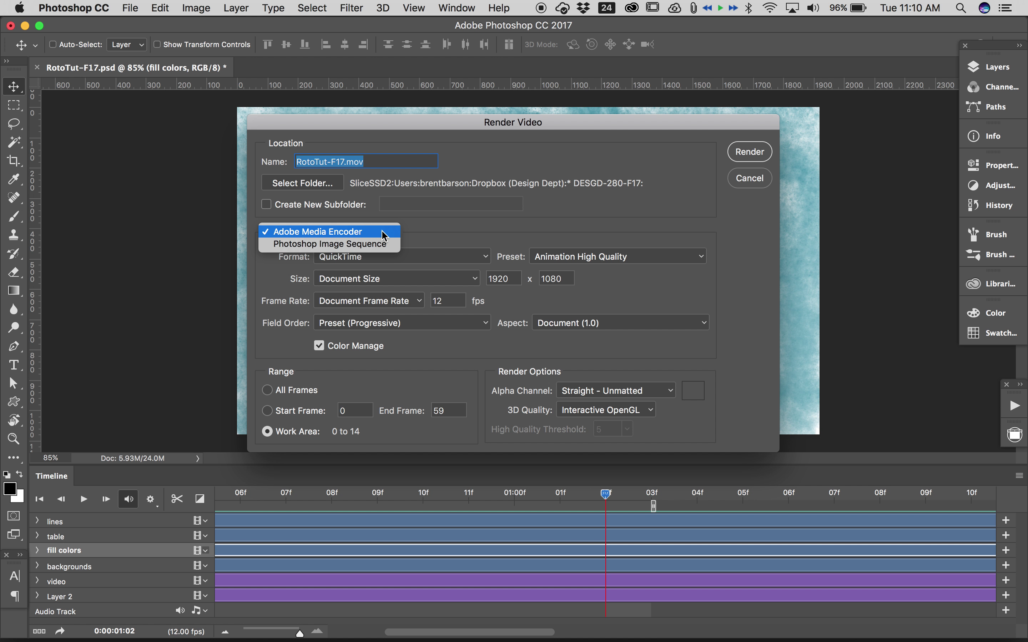
left_click(462, 230)
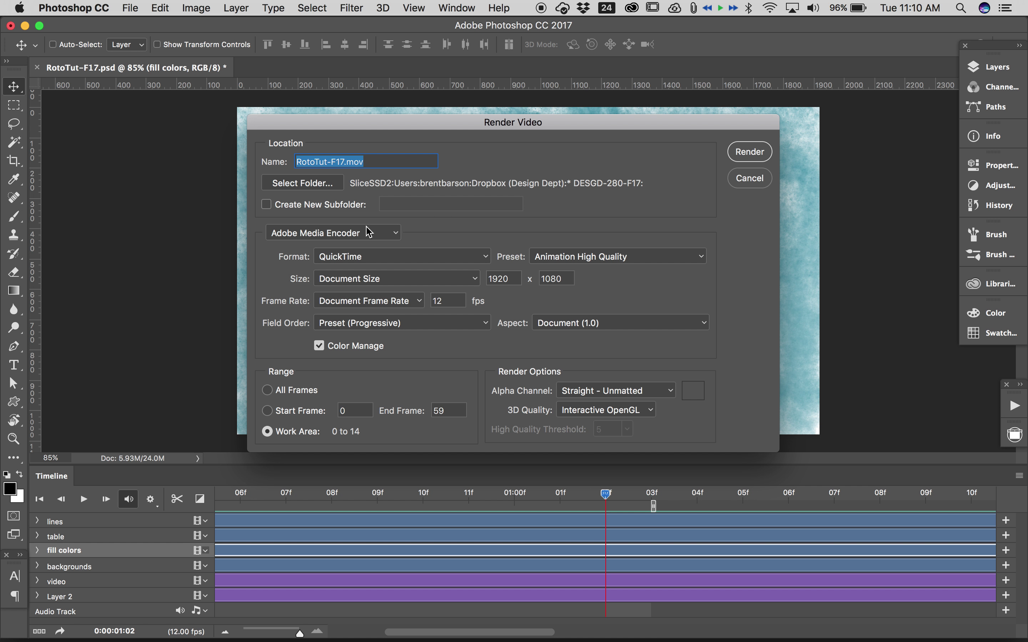
left_click(394, 234)
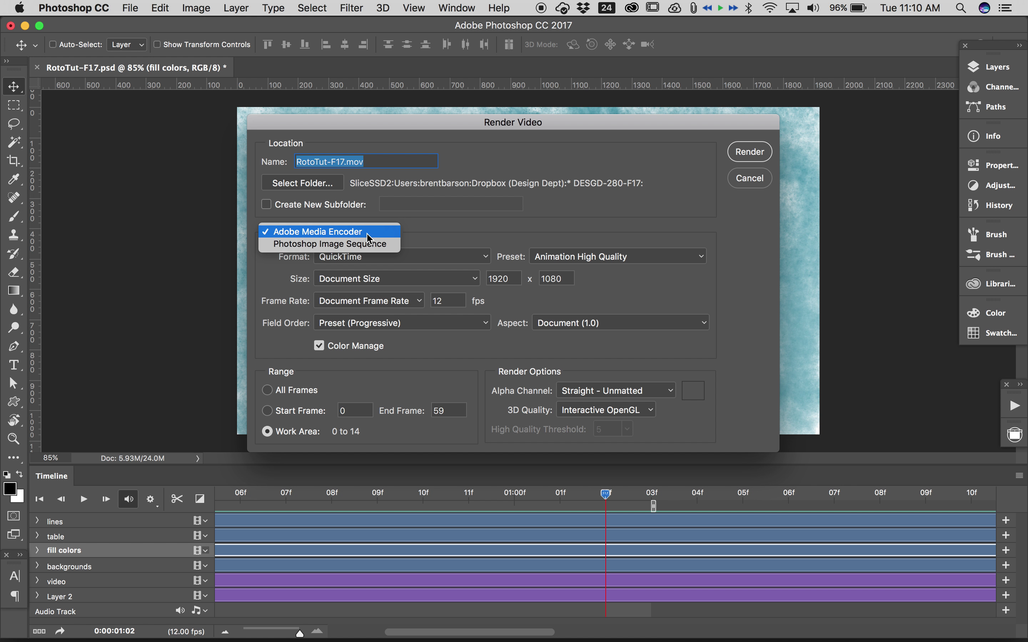
left_click(465, 230)
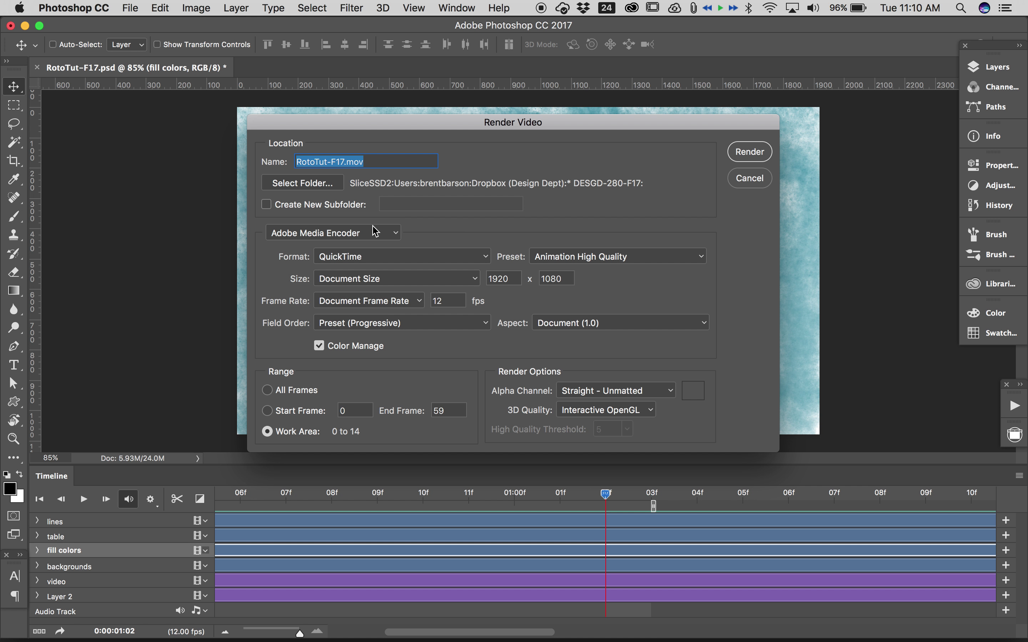
left_click(361, 257)
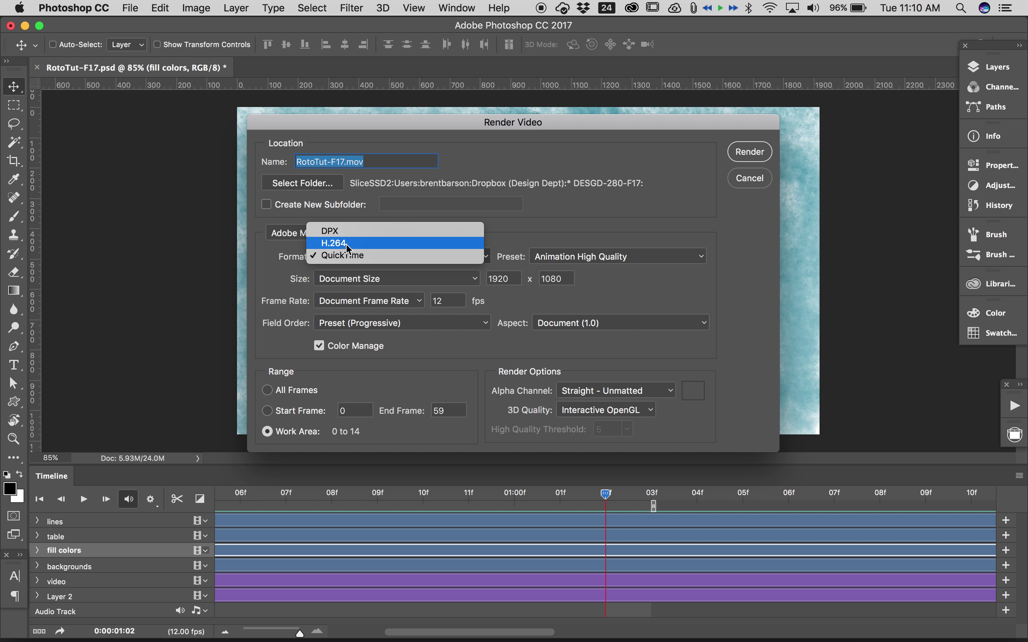
left_click(347, 246)
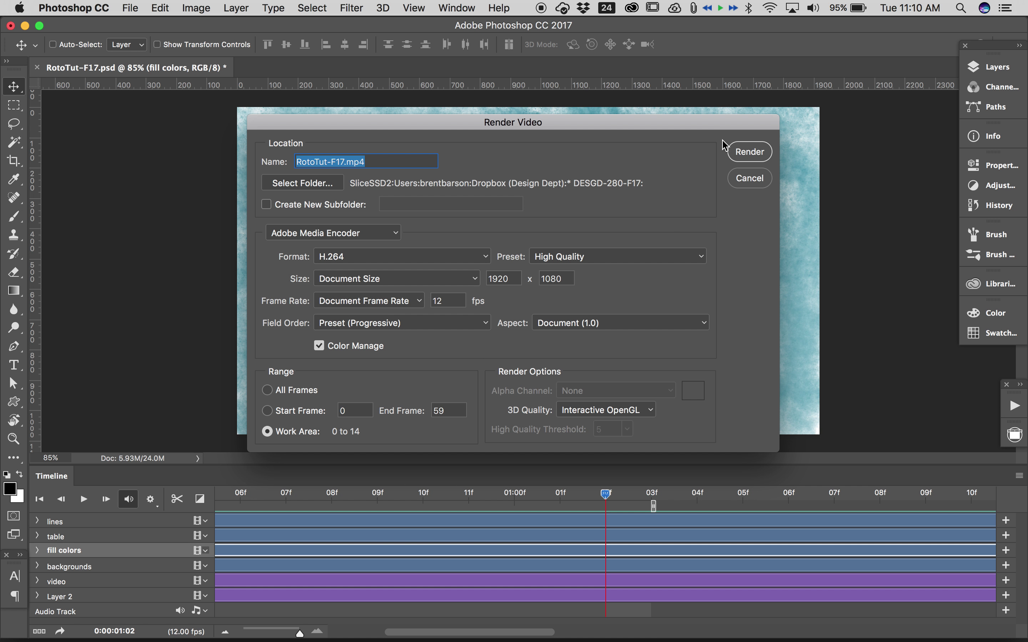
Step: Render RotoTut-F17.mp4, then find it in the DESGD-280-F17 folder in Finder and open it
left_click(748, 151)
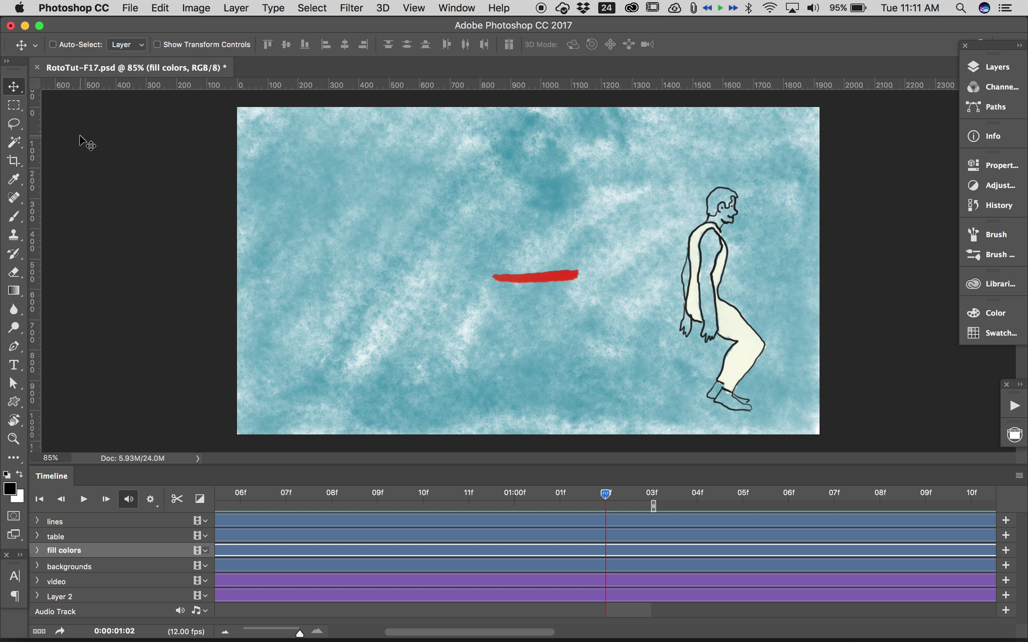
key("F11")
key("F11")
mouse_move(145, 633)
left_click(54, 618)
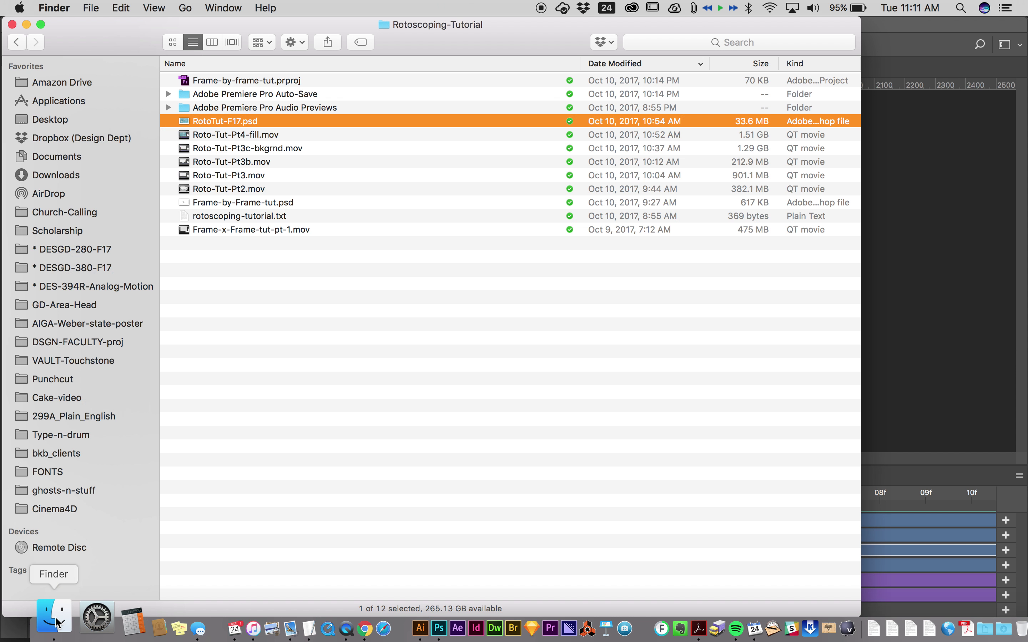
left_click(81, 249)
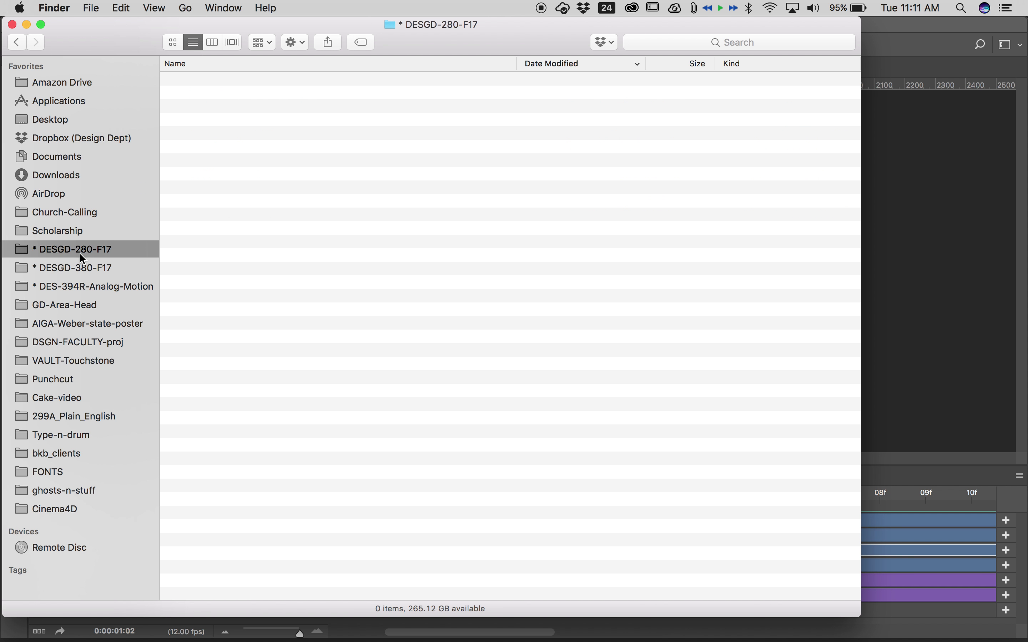
left_click(225, 83)
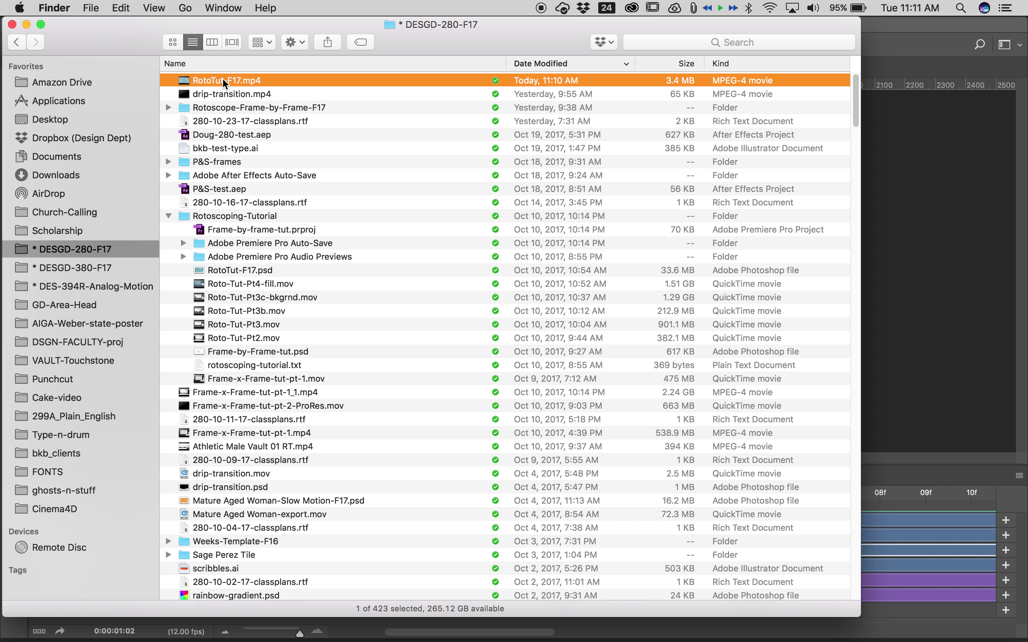
double_click(223, 80)
Step: Play RotoTut-F17.mp4 in QuickTime Player, close it, and switch back to Photoshop
key("space")
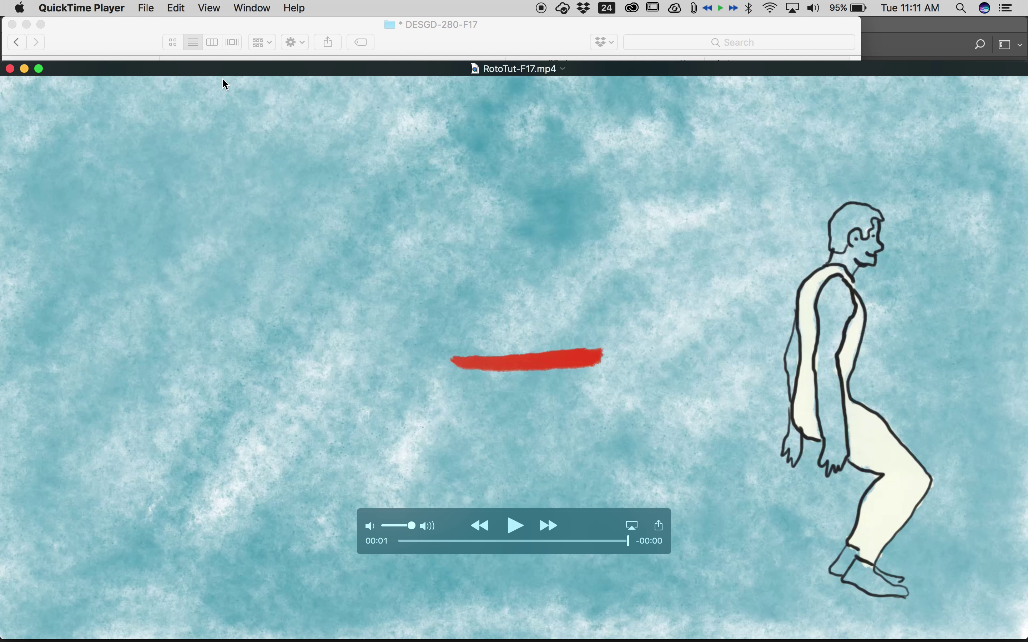
key("super+w")
key("super+Tab")
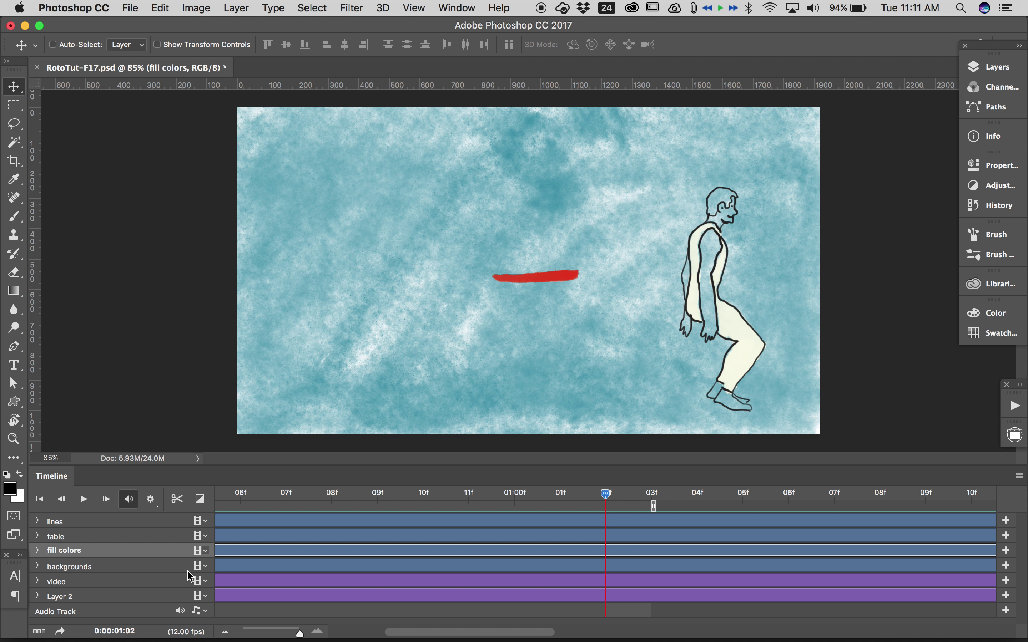
mouse_move(851, 54)
left_click(130, 6)
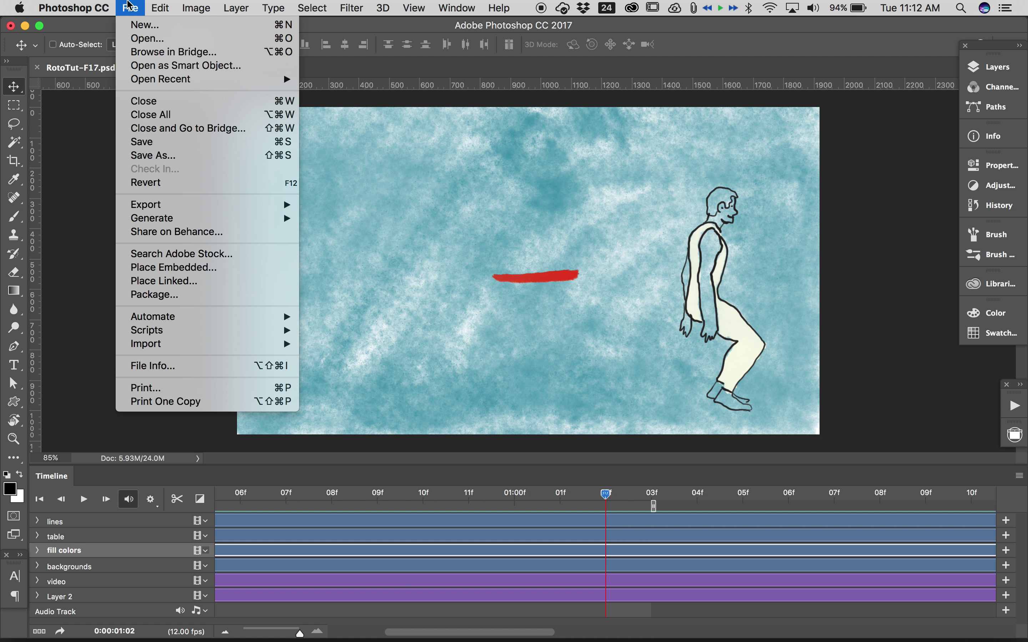
mouse_move(186, 208)
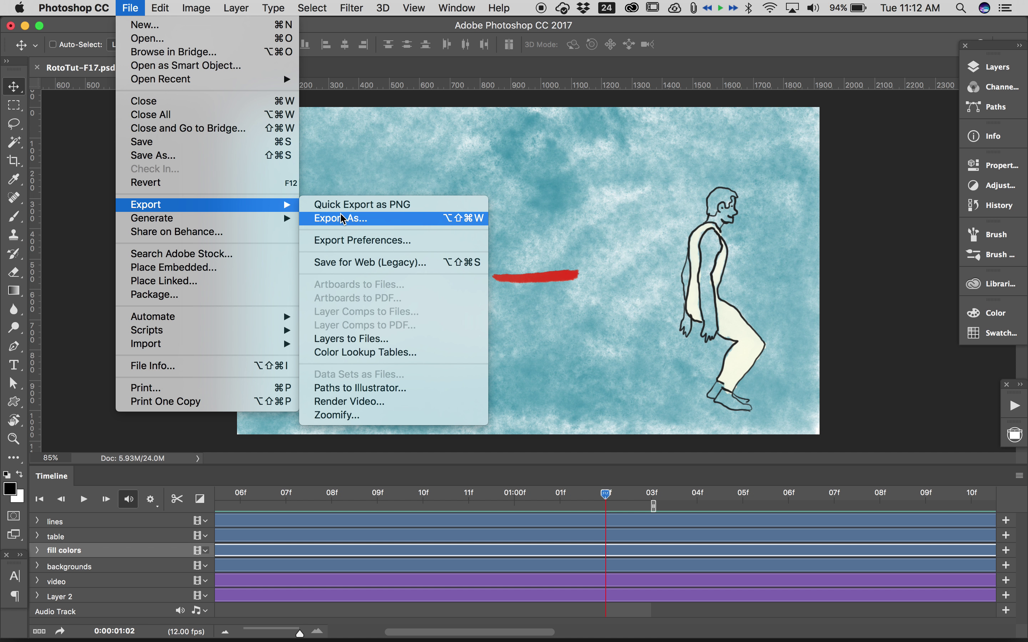
left_click(358, 401)
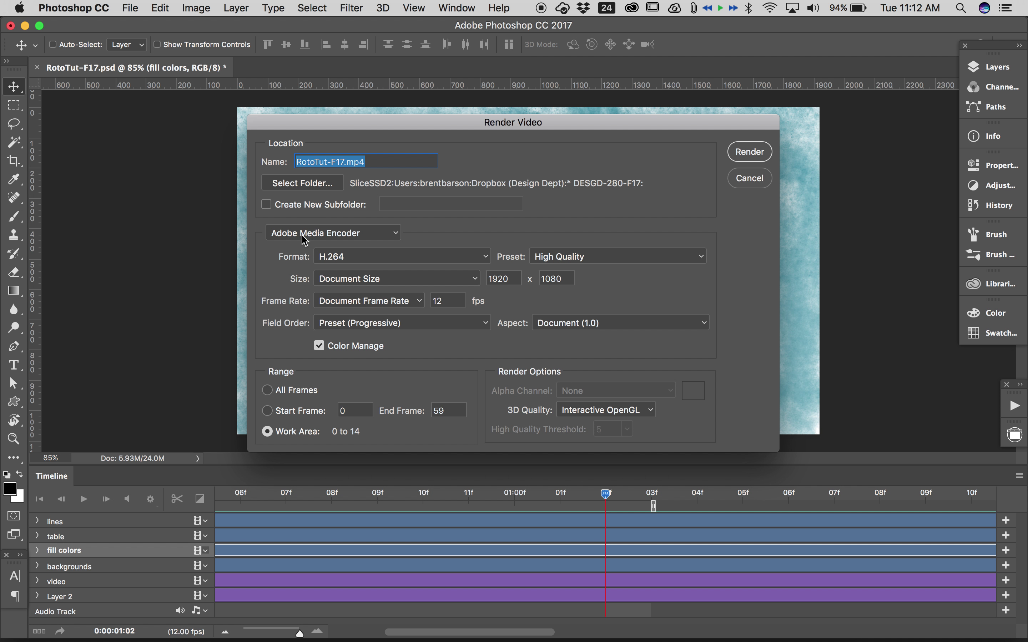
left_click(360, 254)
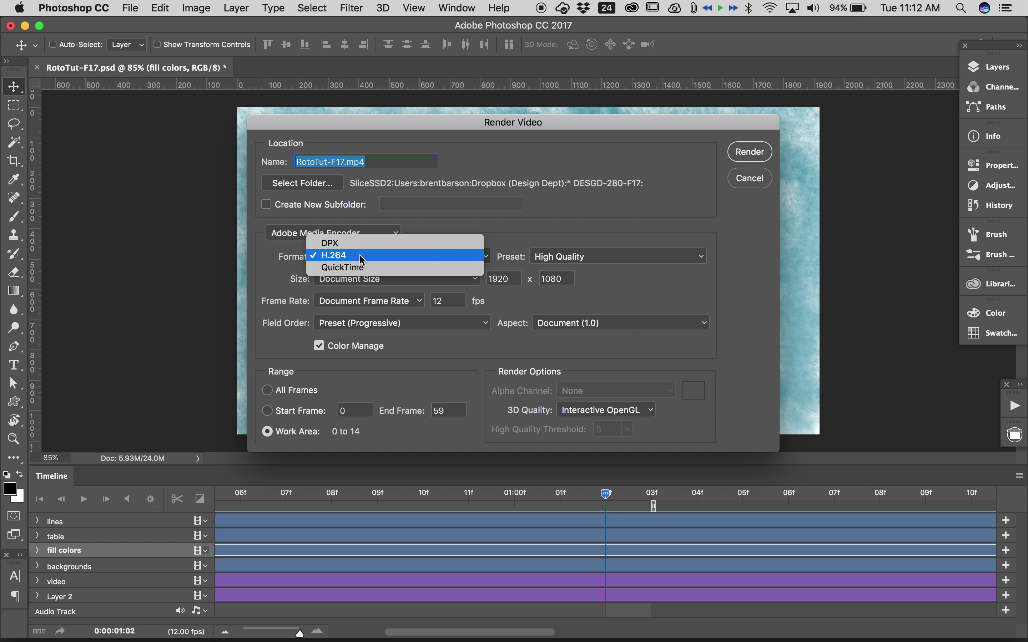
left_click(355, 268)
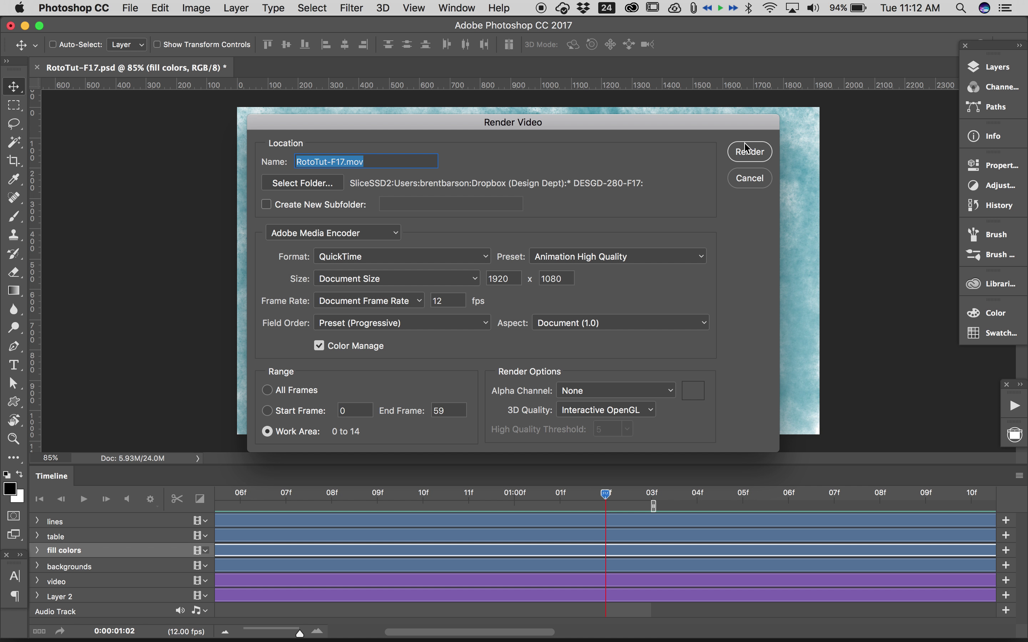
left_click(746, 180)
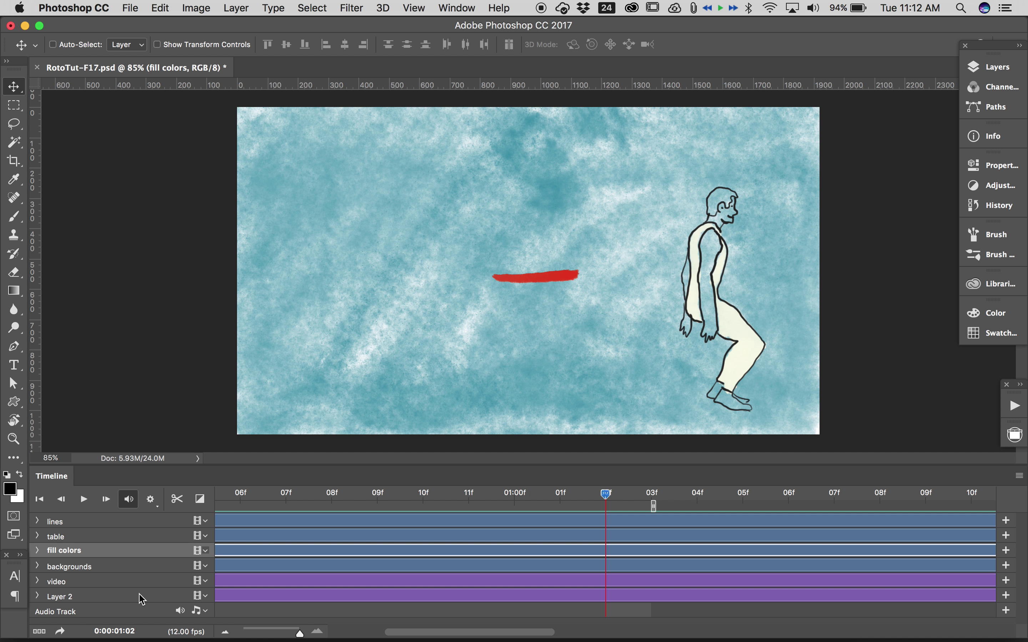
Step: Add Drum-Breaks.aif to the Audio Track through Add Audio, searching the files for 'aif'
left_click(205, 611)
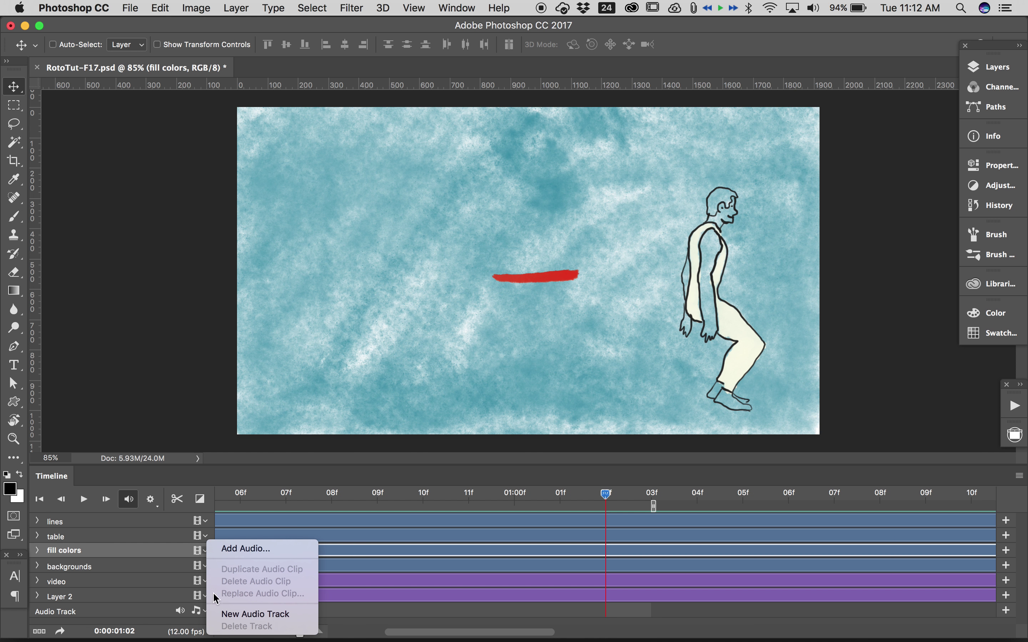
left_click(239, 547)
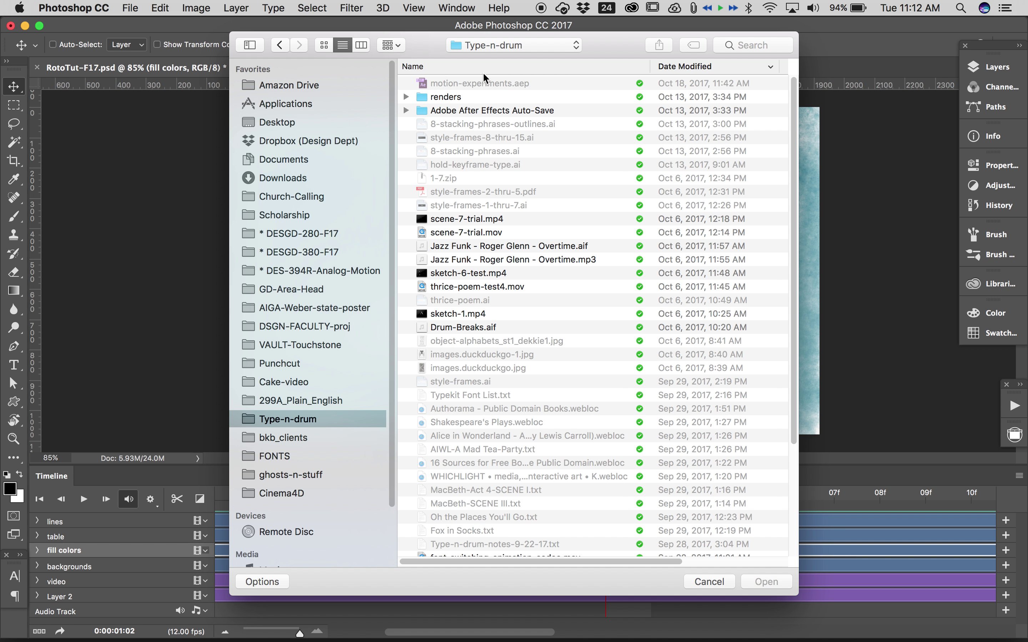
left_click(744, 38)
type("ai")
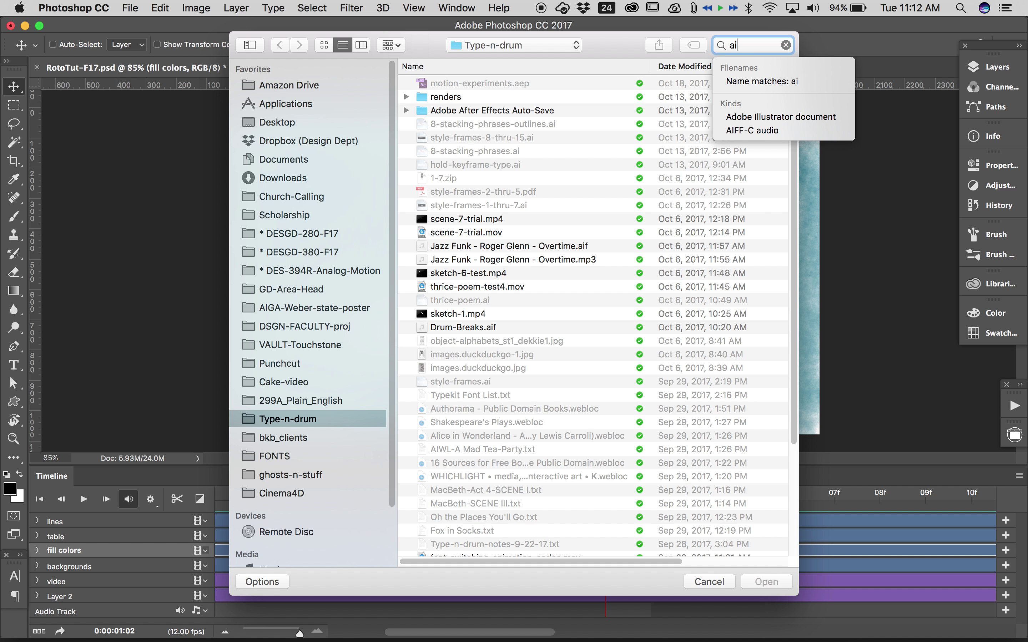
type("f")
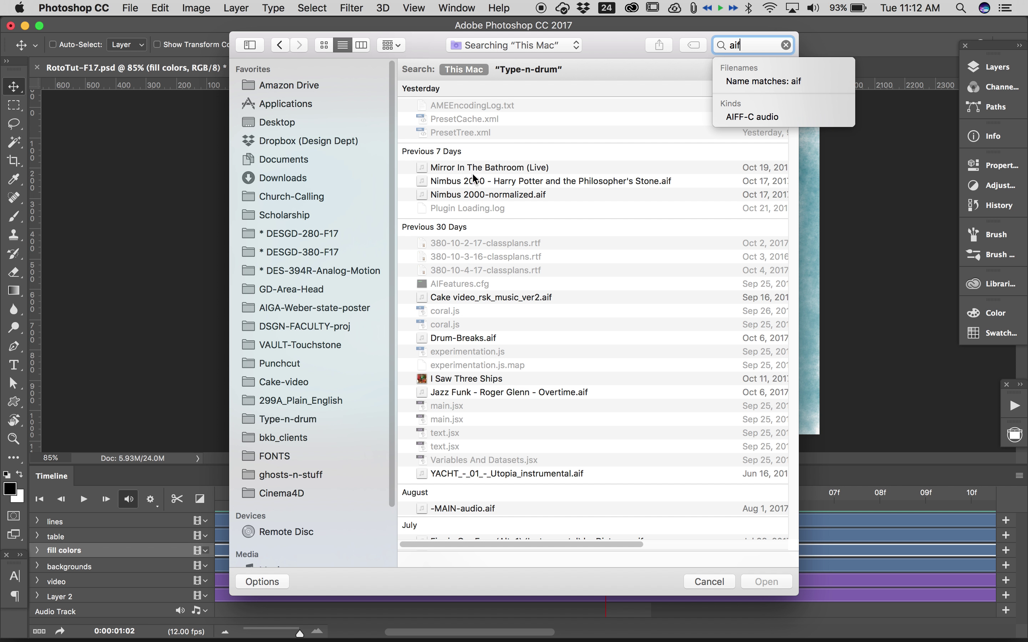
left_click(469, 335)
key("Return")
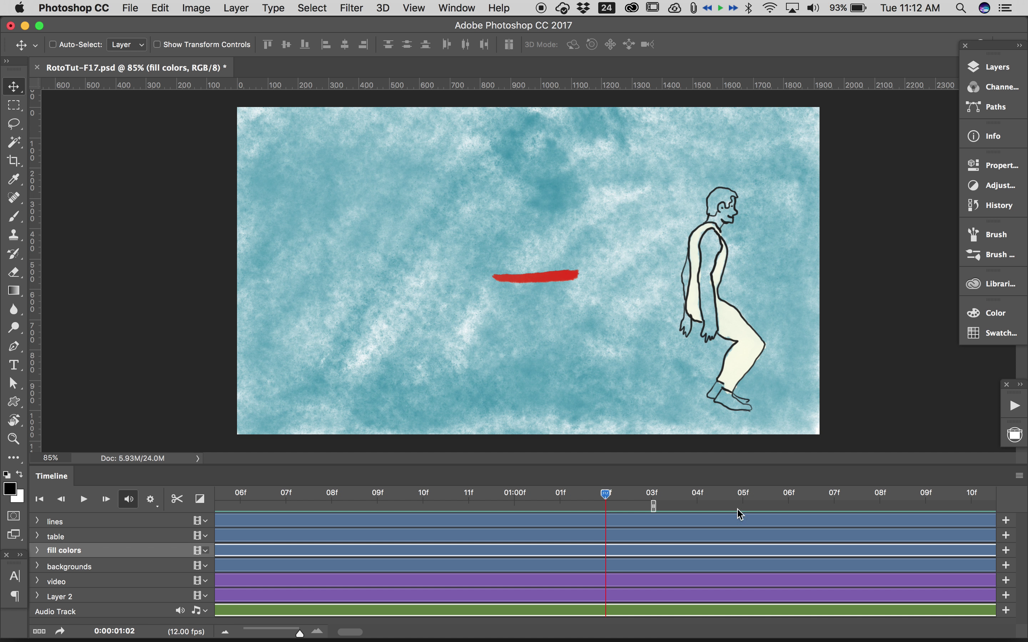
Step: Set the drum clip's Fade Out to 6.36 seconds in its Audio settings popup
right_click(244, 614)
left_click(138, 615)
left_click(206, 612)
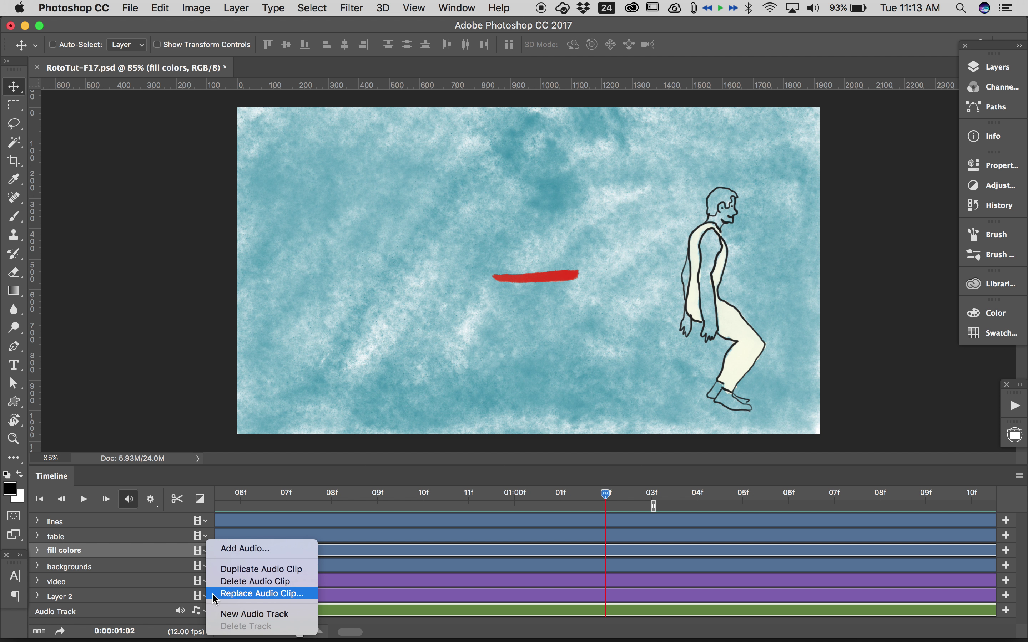
left_click(206, 611)
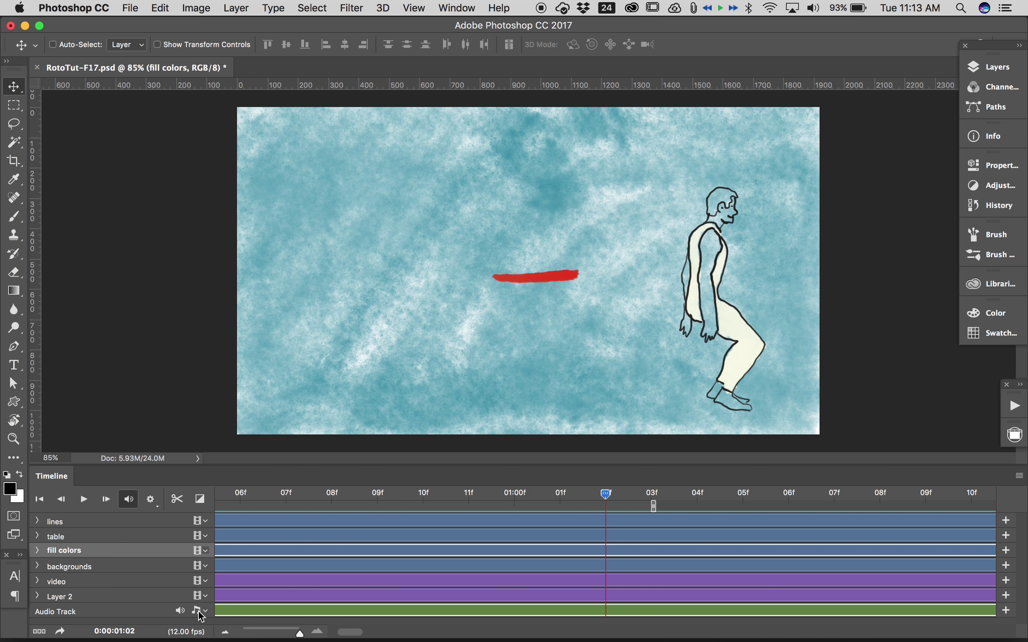
right_click(259, 613)
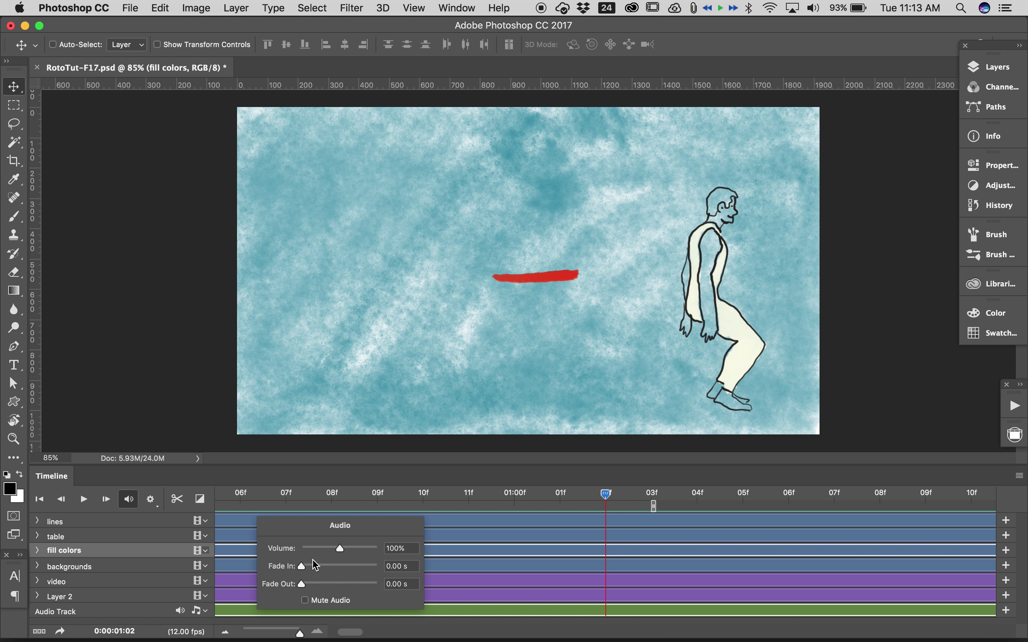
mouse_move(301, 585)
left_mouse_down()
mouse_move(356, 585)
mouse_move(317, 585)
left_mouse_up()
left_click(302, 567)
left_click_drag(316, 587, 302, 588)
left_click(453, 529)
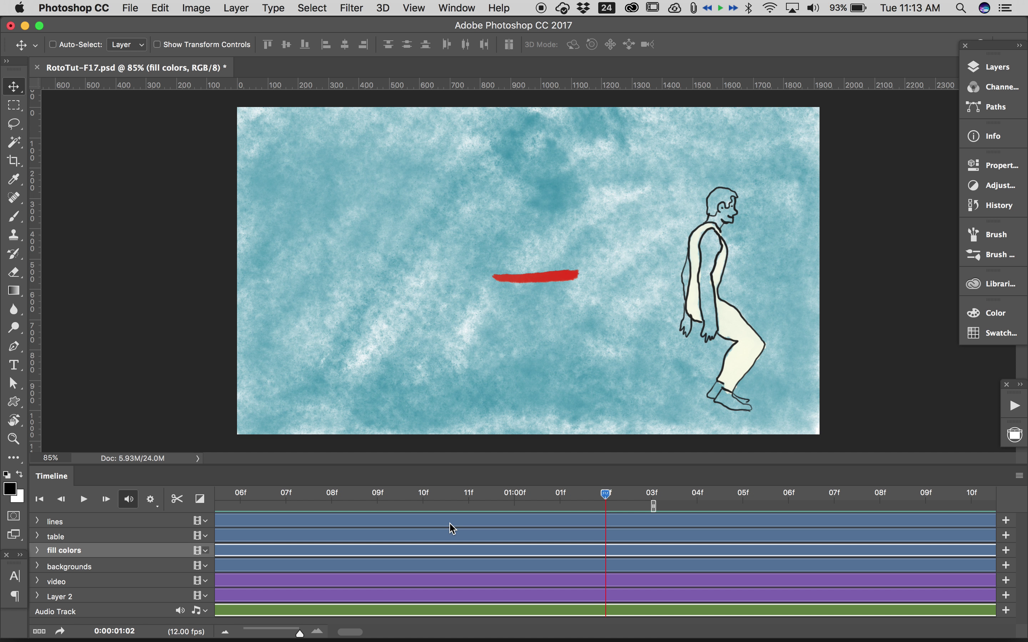